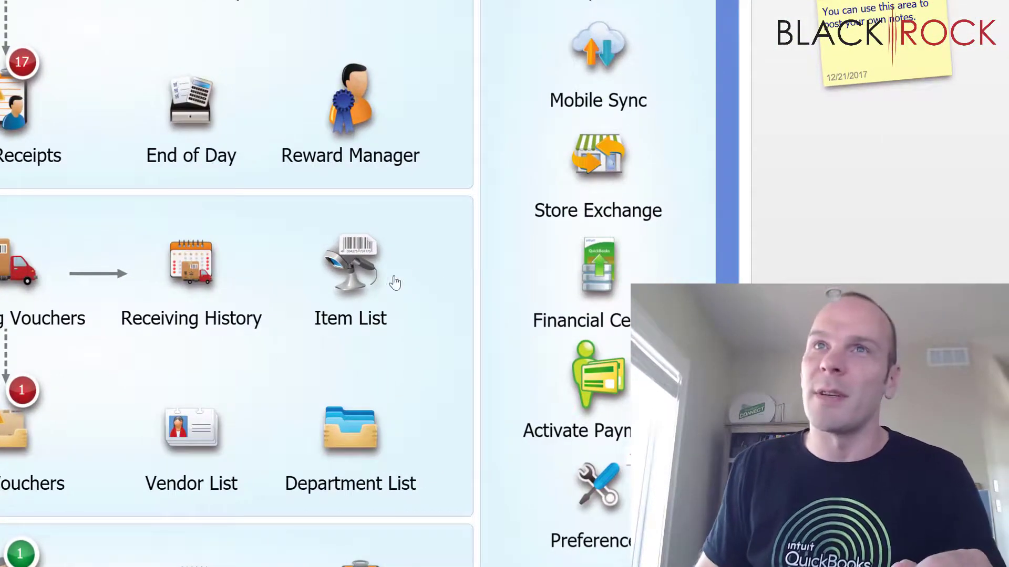
Open the inventory Item List from the Point of Sale Home screen.
click(366, 282)
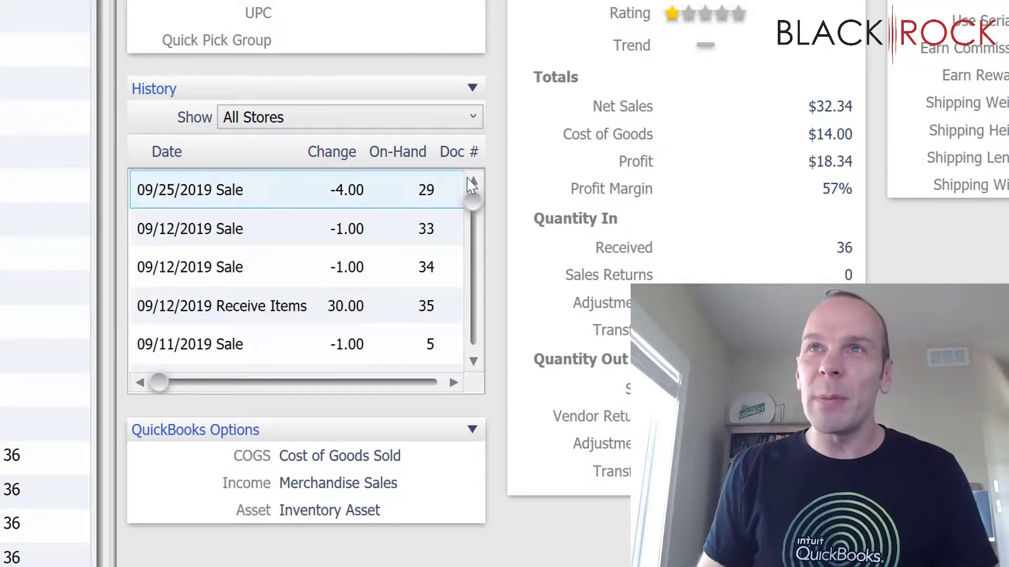
Scroll the Bees Wax Candle history to its oldest entries and select the 07/26/2019 Receive Items row.
drag(473, 203, 473, 272)
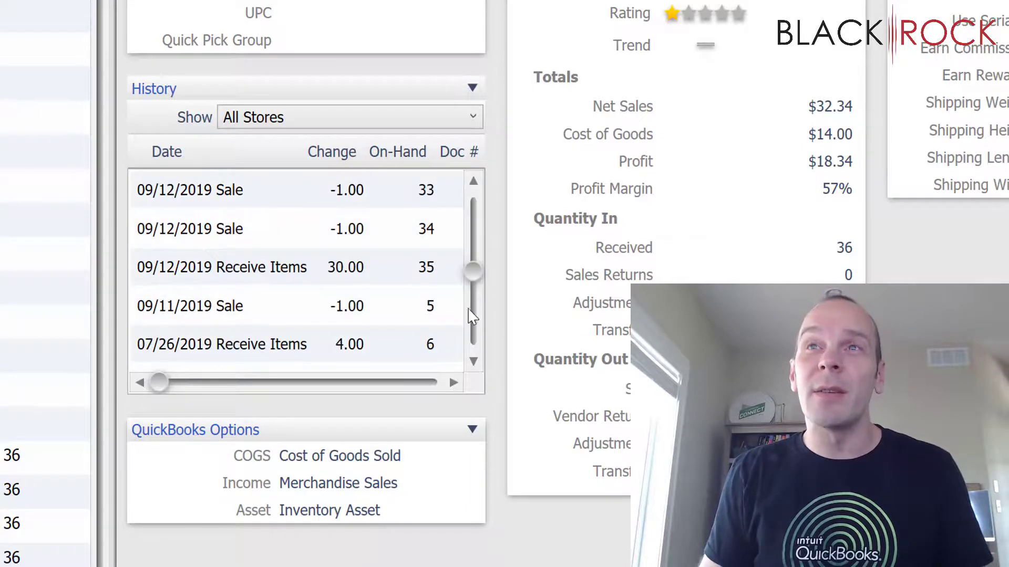
scroll(460, 359, down, 1)
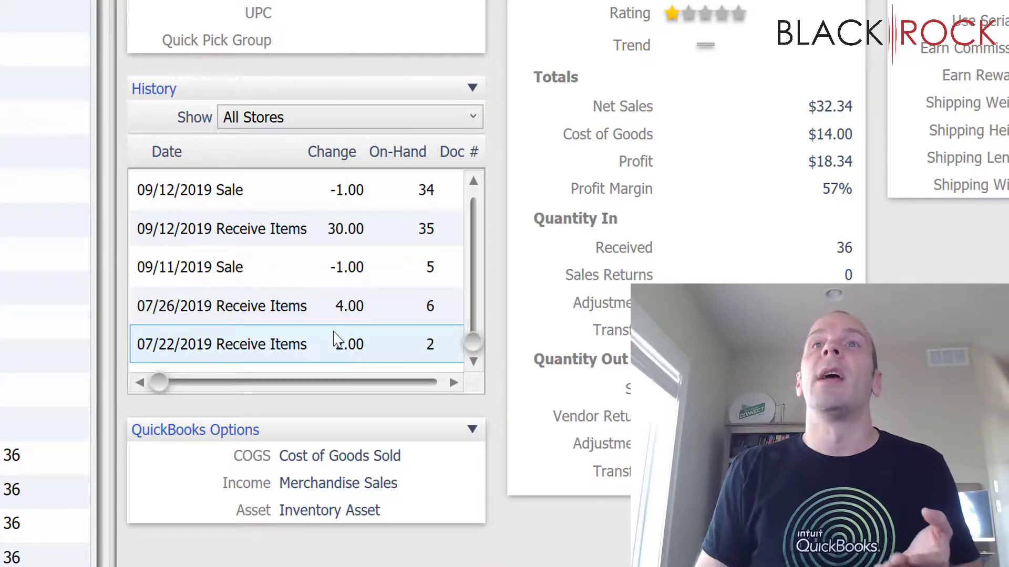
click(320, 319)
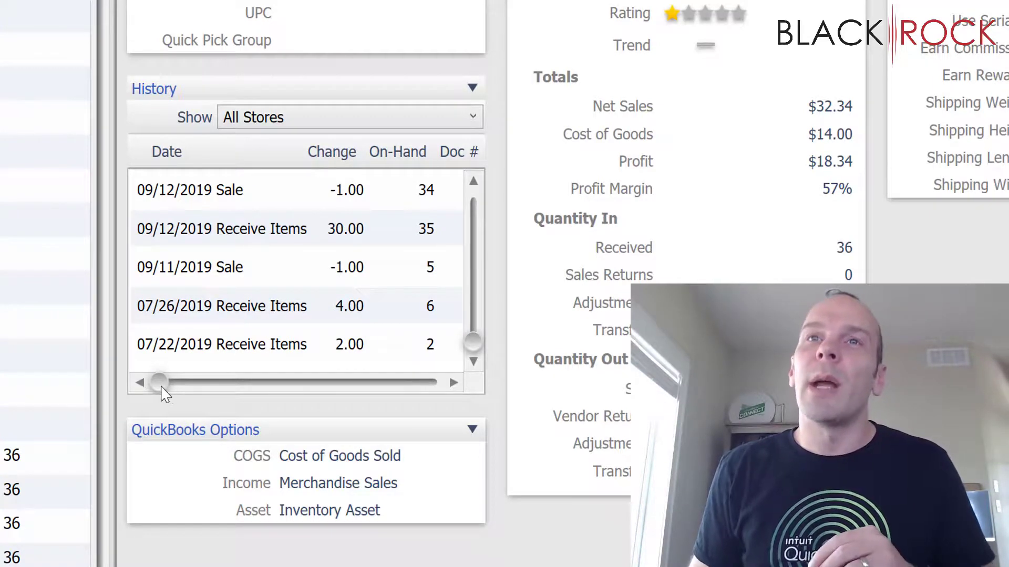
drag(162, 385, 260, 381)
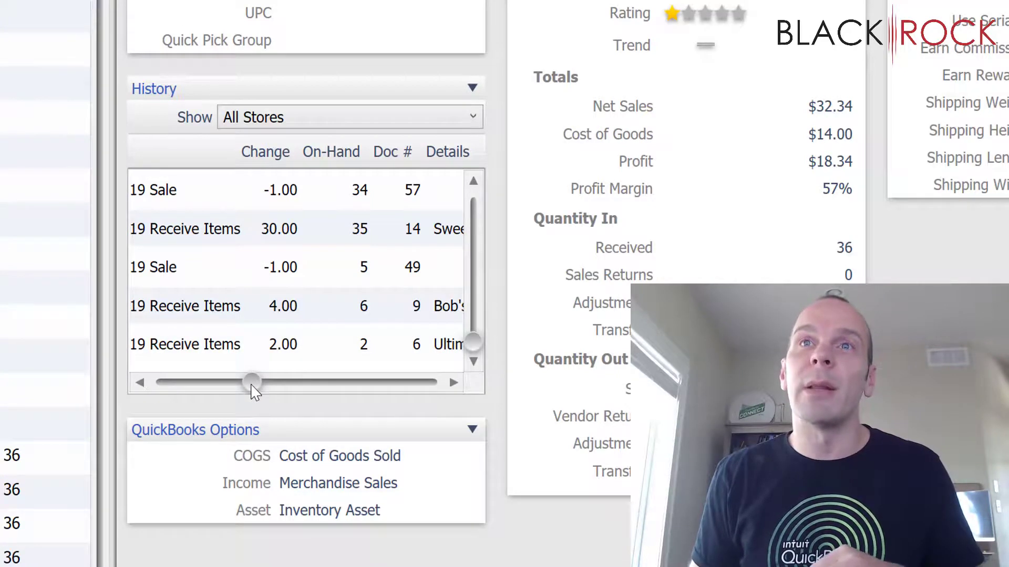
drag(251, 389, 427, 352)
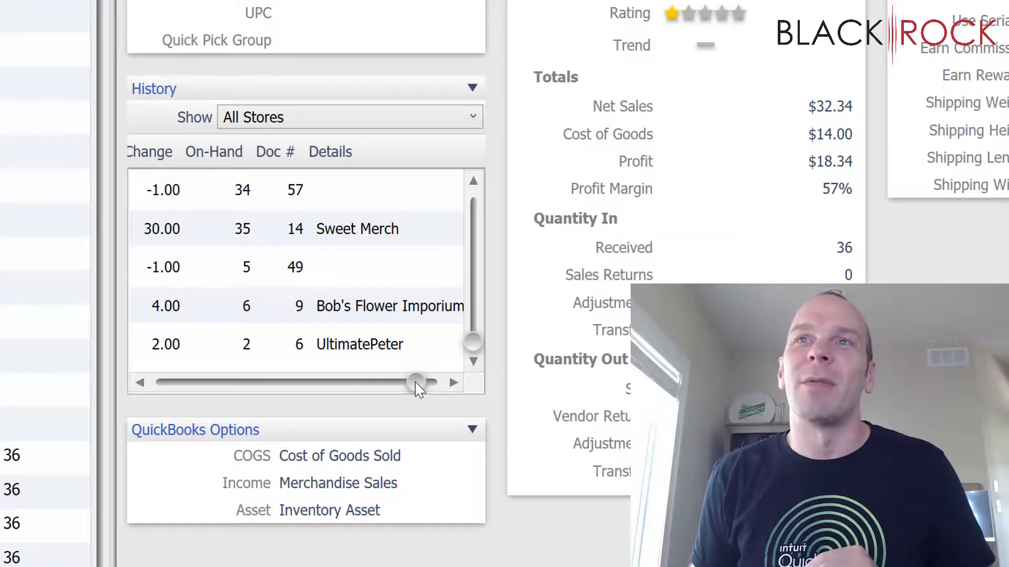
drag(415, 383, 146, 412)
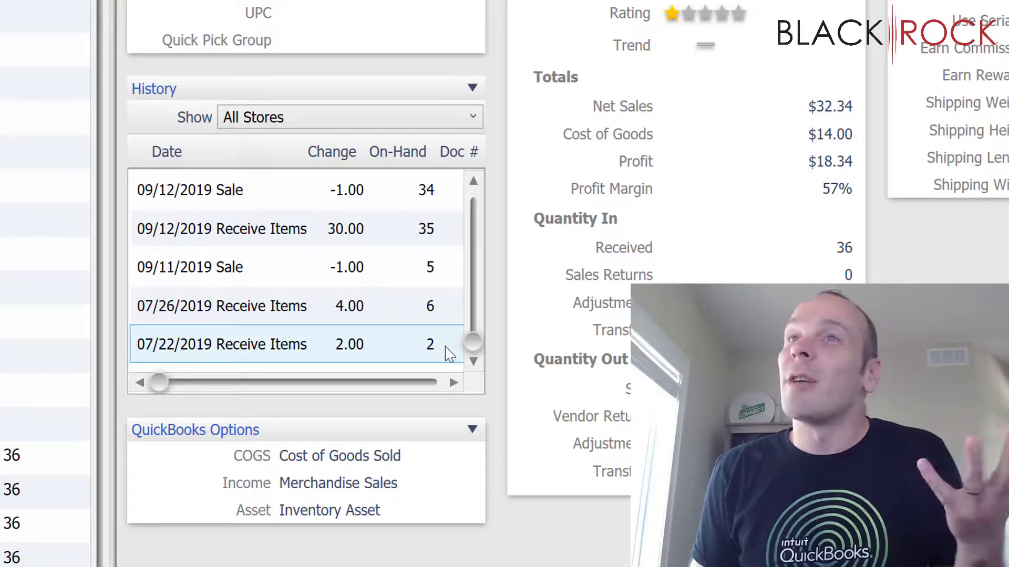
scroll(475, 343, up, 1)
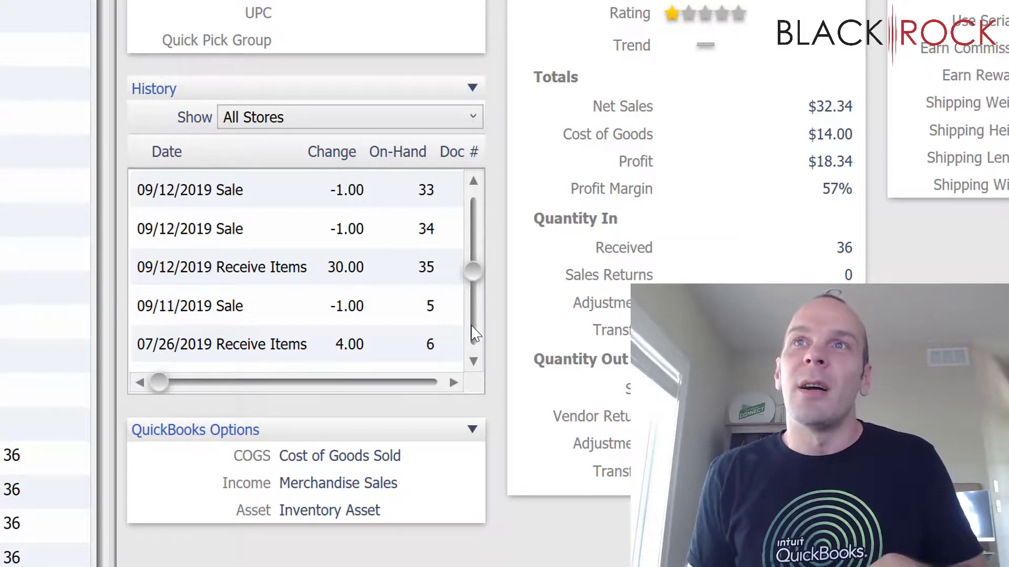
click(340, 321)
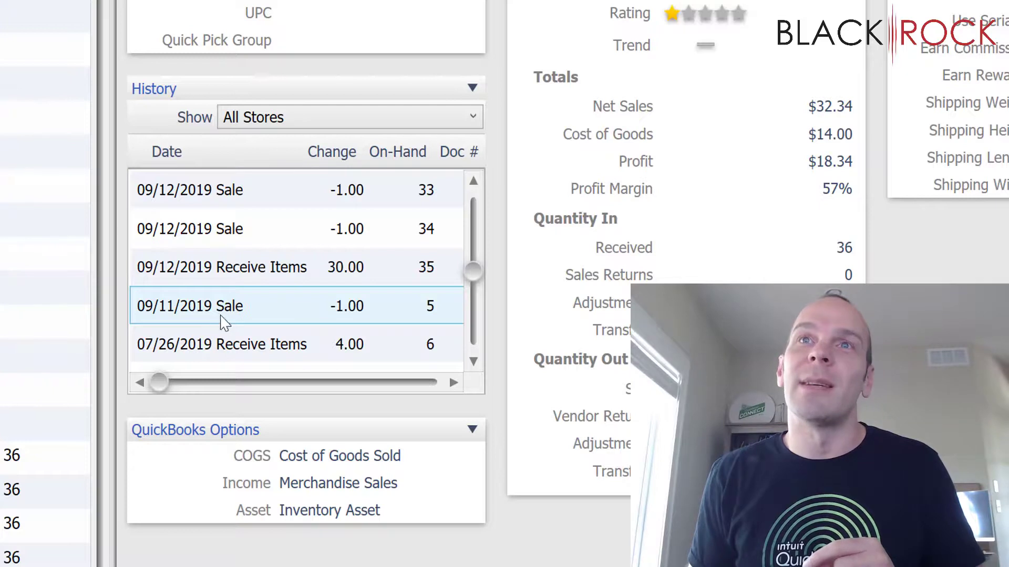
click(176, 369)
drag(159, 379, 331, 383)
click(358, 317)
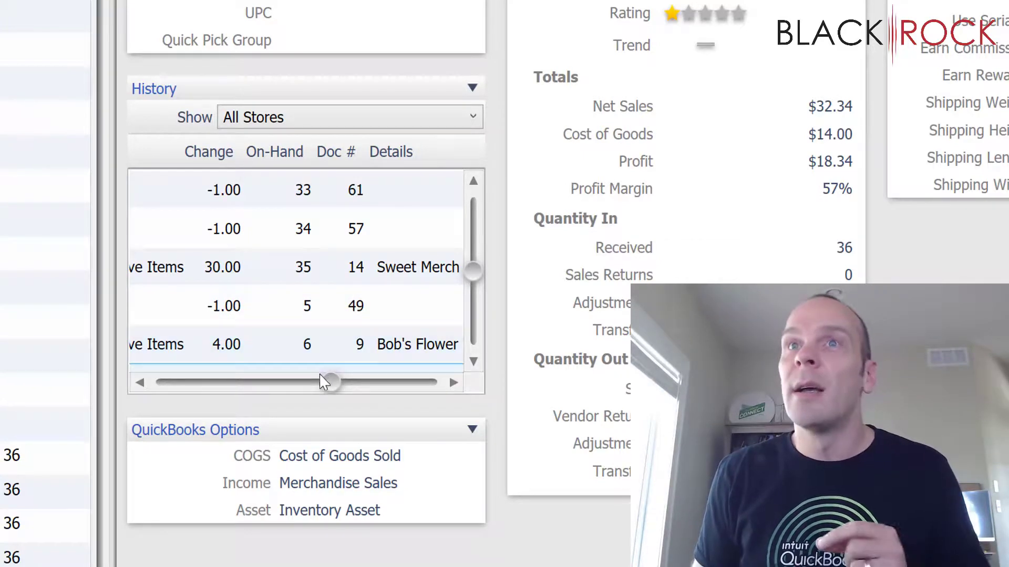
drag(326, 386, 155, 389)
drag(473, 272, 481, 205)
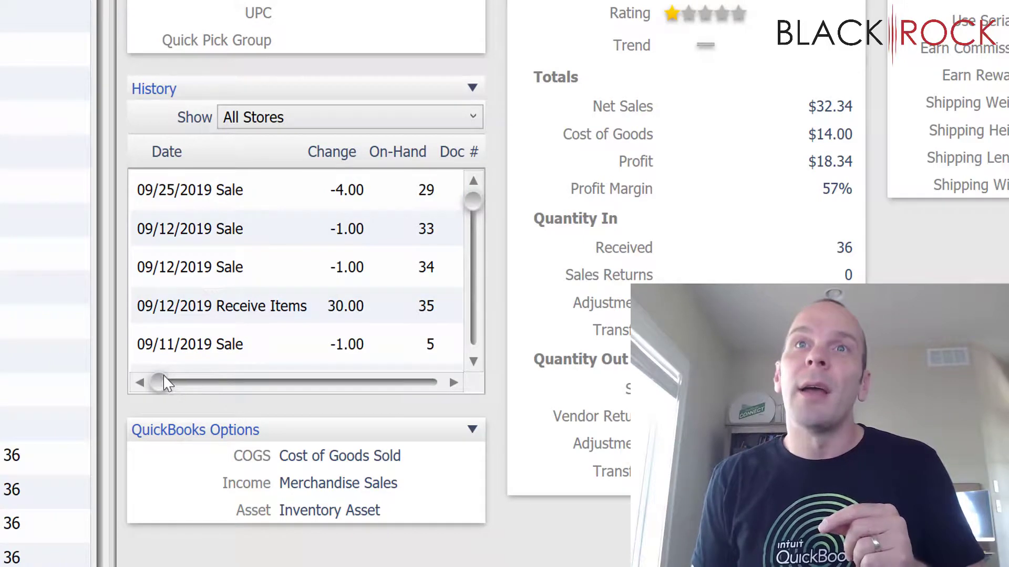
drag(159, 383, 412, 384)
click(349, 194)
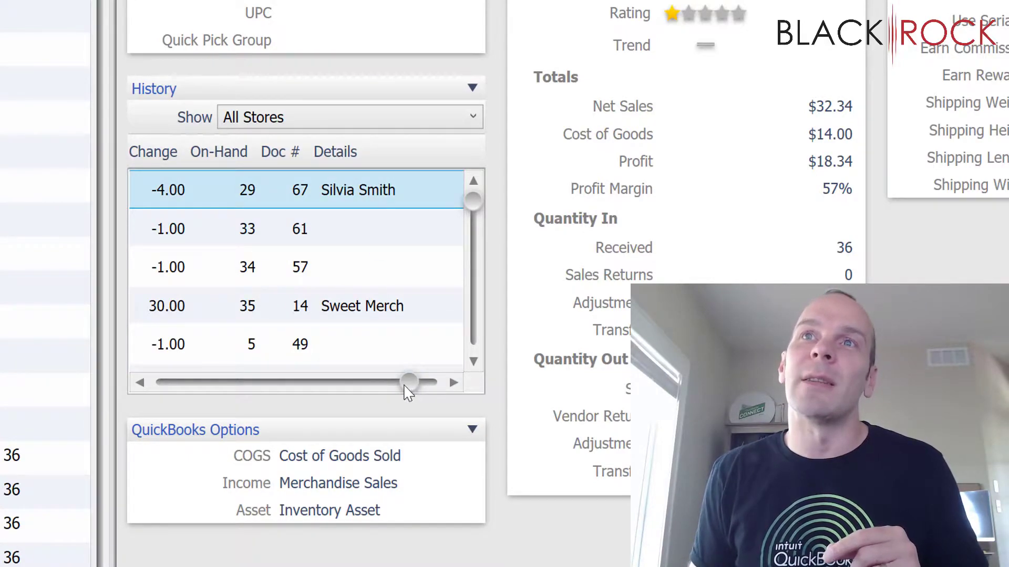
drag(405, 387, 165, 389)
scroll(456, 362, down, 2)
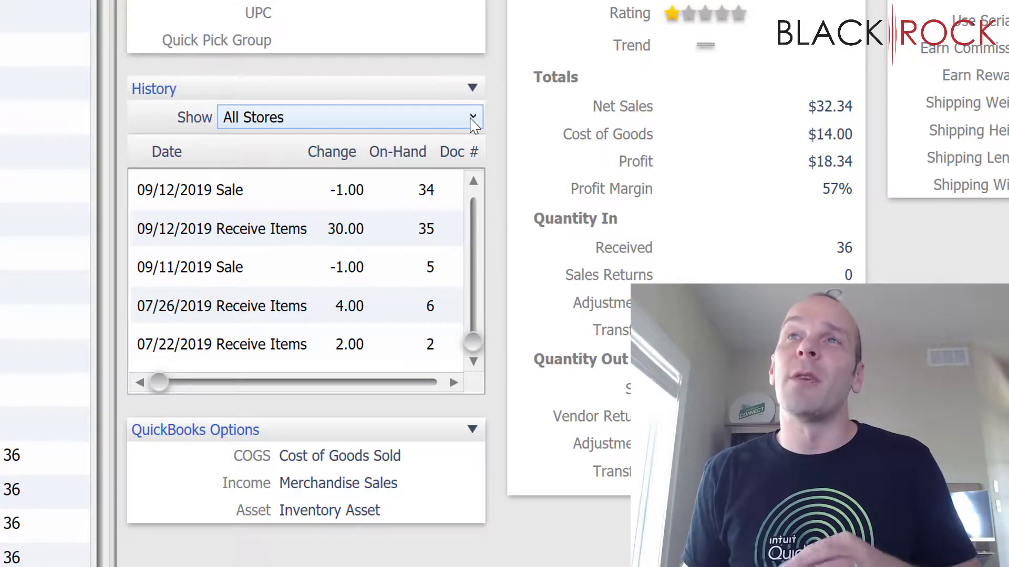
click(472, 118)
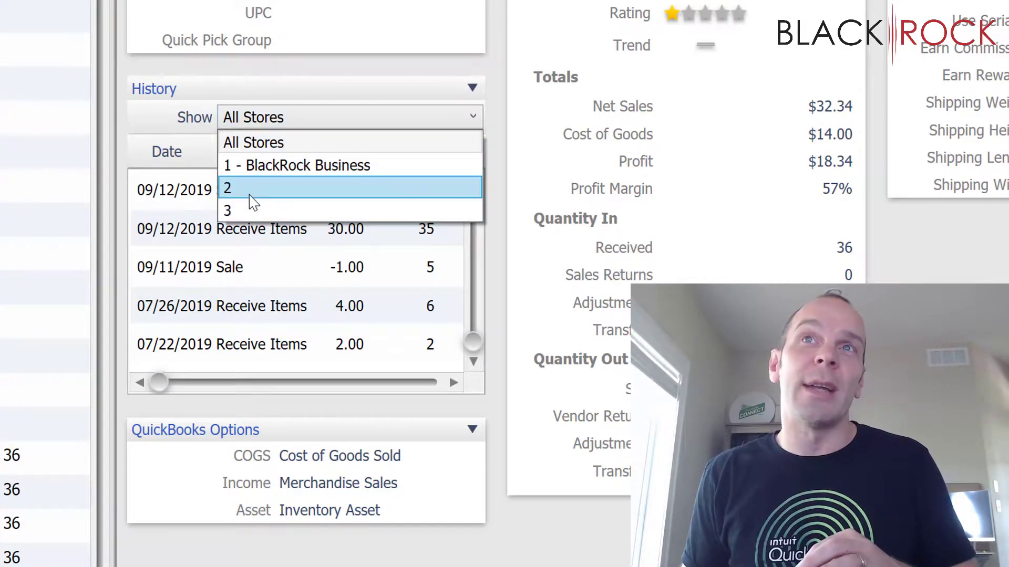
click(173, 128)
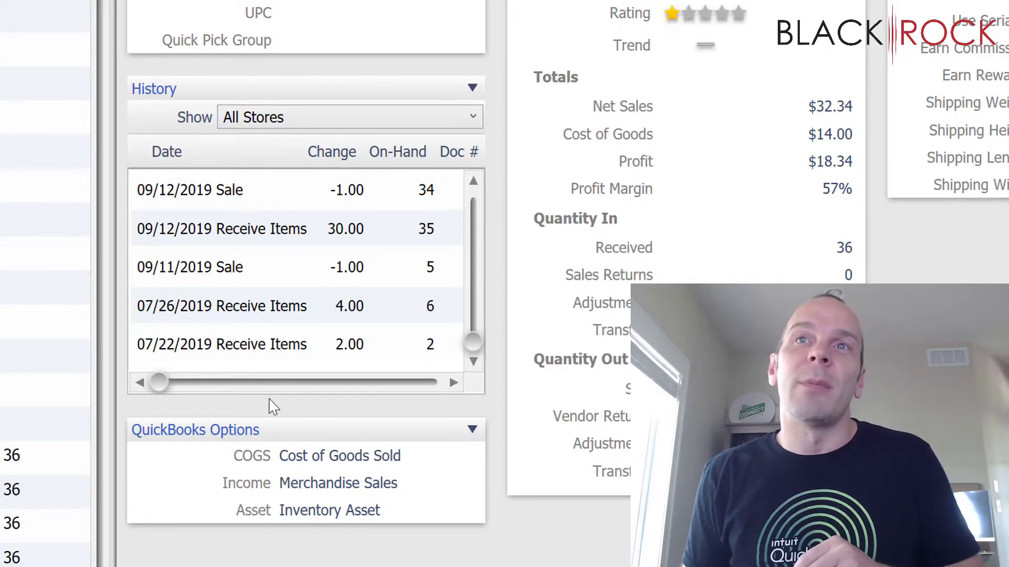
click(243, 344)
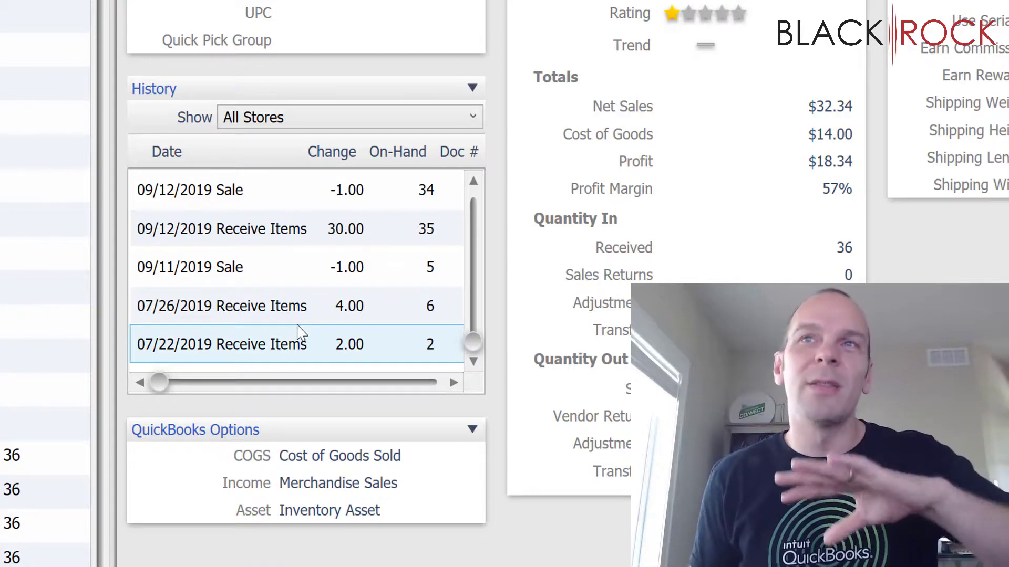
click(298, 324)
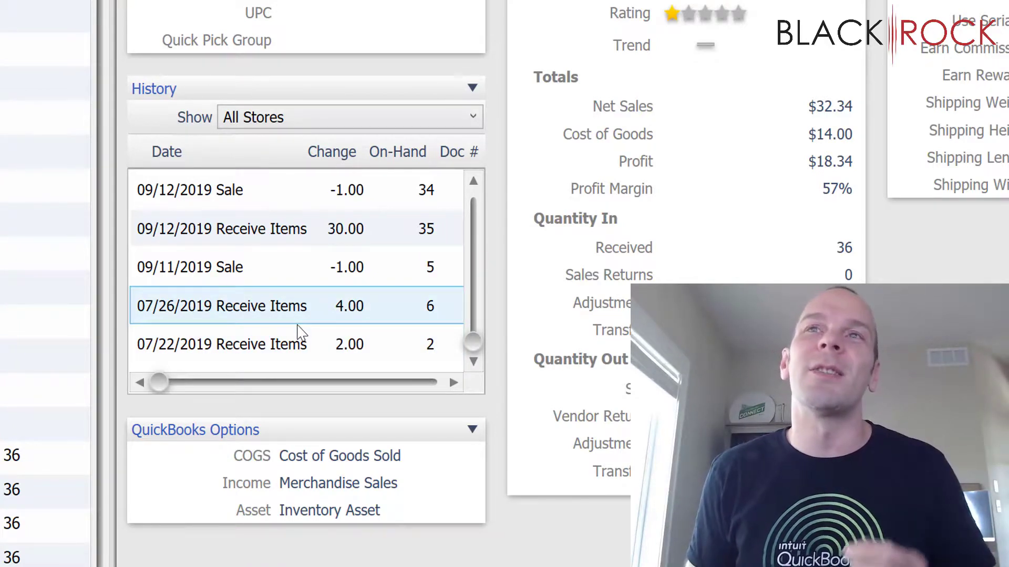
click(258, 279)
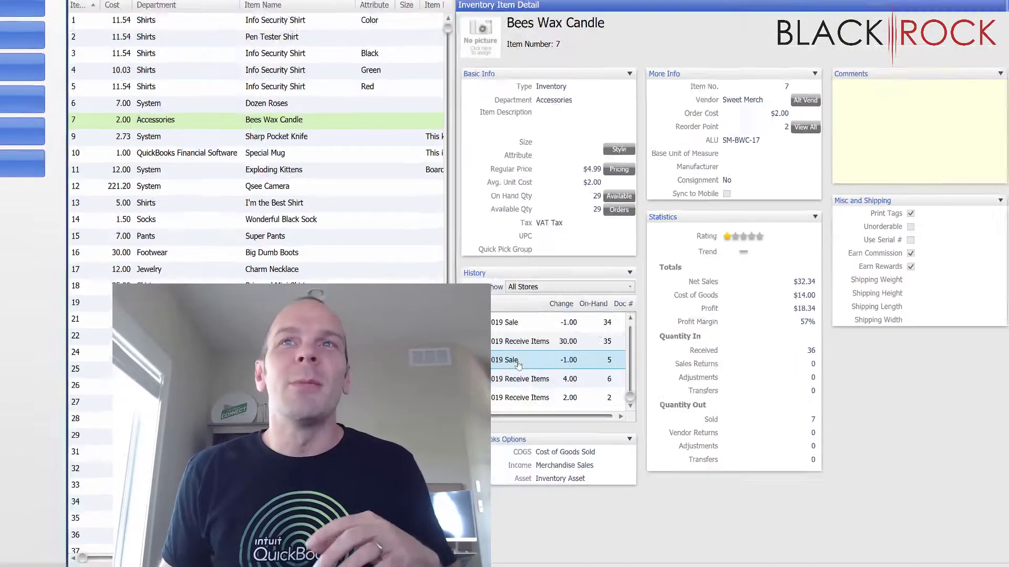
Open the 09/11/2019 sale receipt: one candle at $4.99, $0.36 tax, $5.35 cash.
double_click(309, 298)
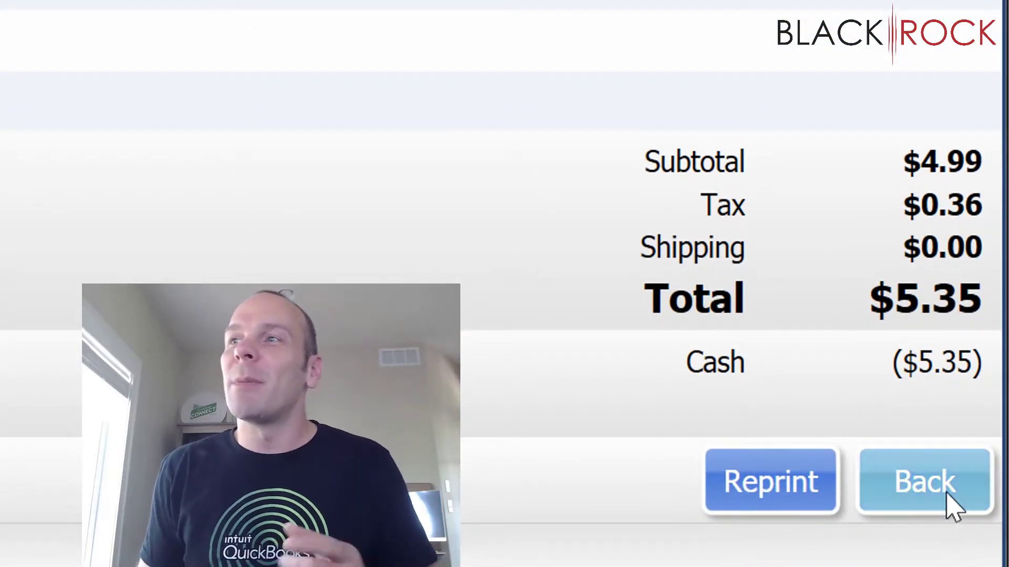
Close the sale receipt and scroll back up through the Bees Wax Candle history.
click(877, 499)
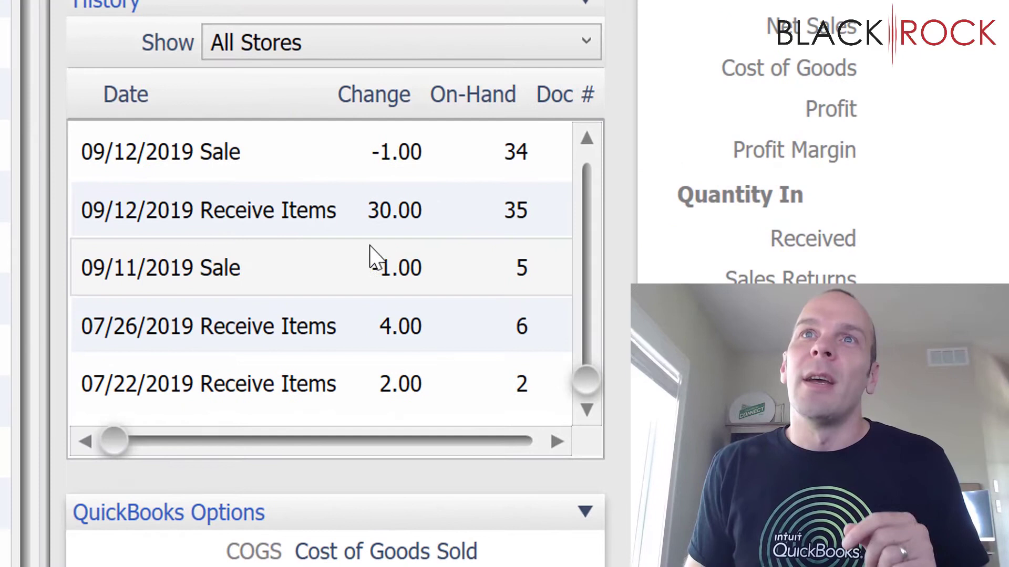
scroll(372, 256, up, 2)
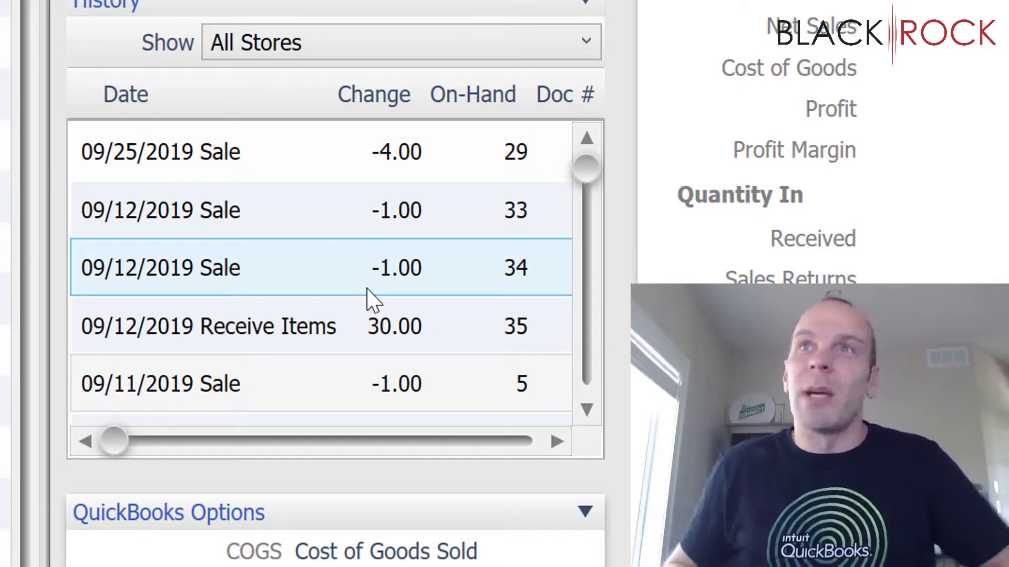
Select the 09/11/2019 Sale entry and shift the history grid right to reveal Doc # and Details.
scroll(412, 316, down, 1)
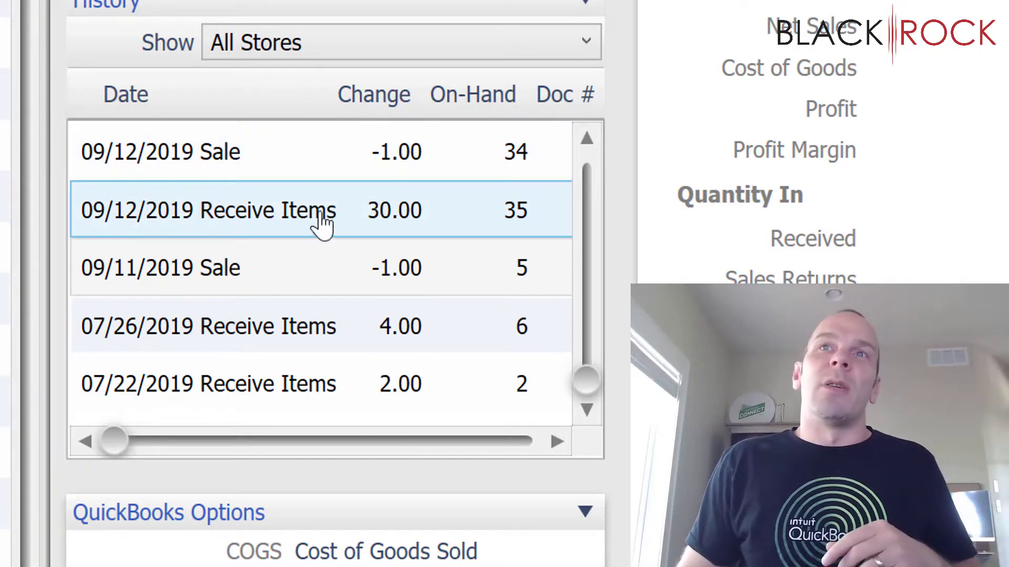
click(289, 227)
key(Escape)
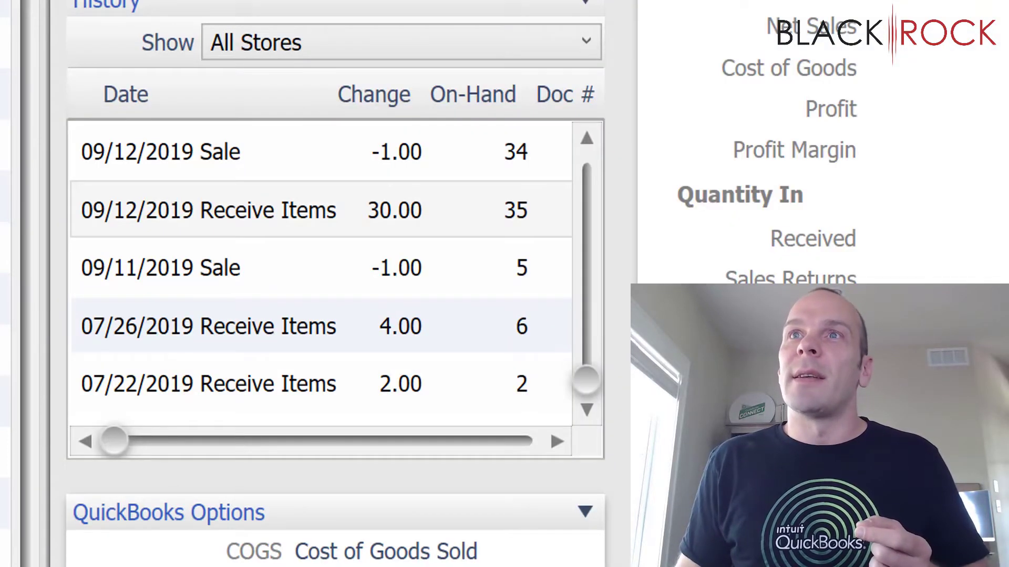
click(326, 268)
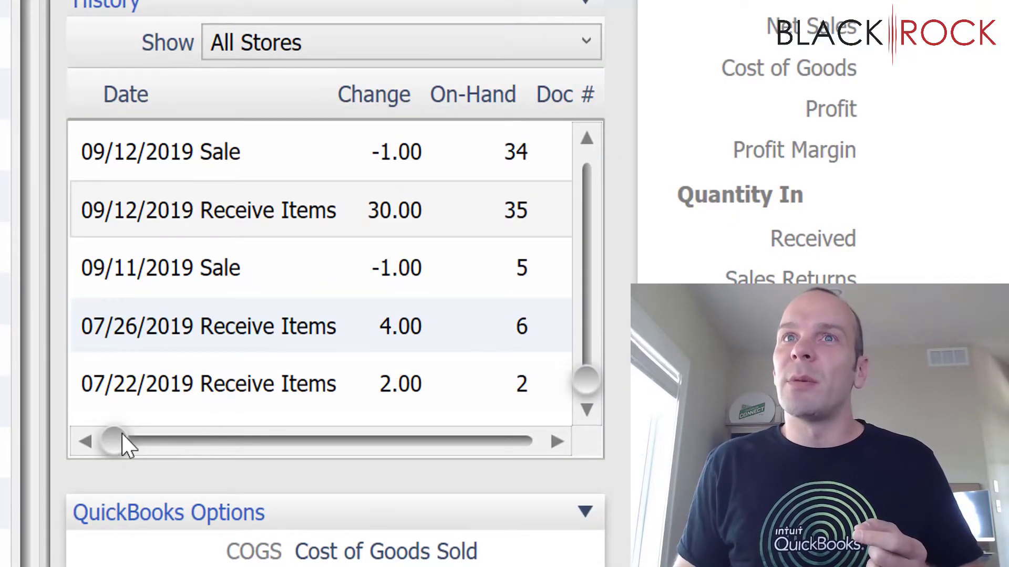
drag(110, 441, 344, 478)
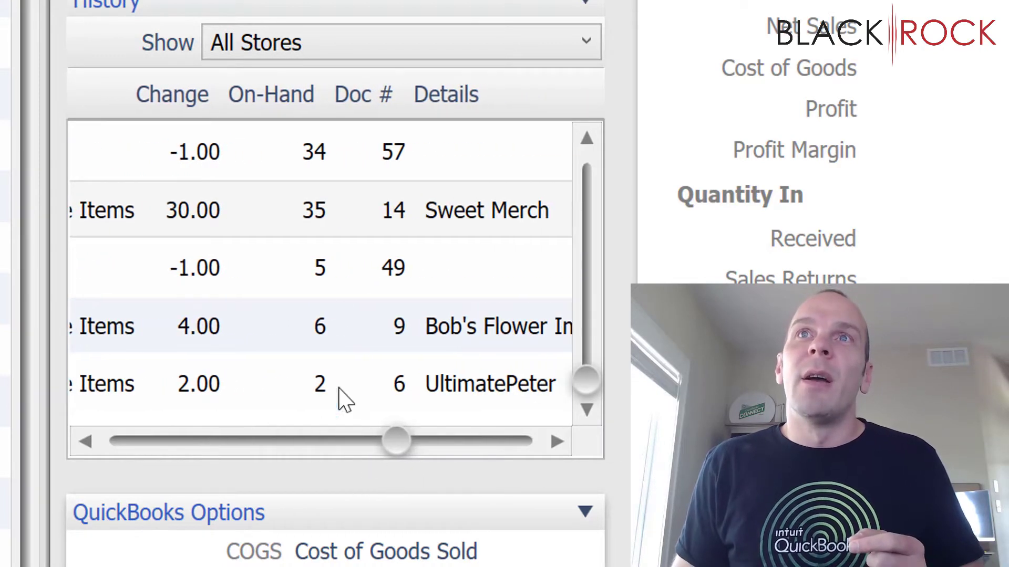